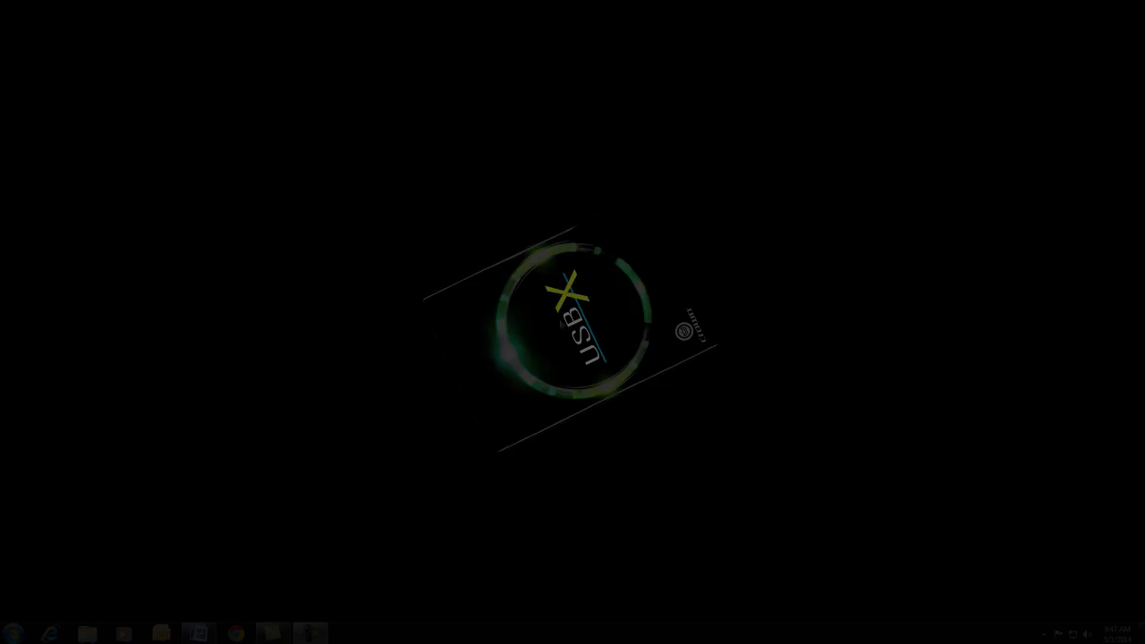
Load the archimedia.harman.com website in Chrome
{"action": "left_click", "coordinate": [236, 632]}
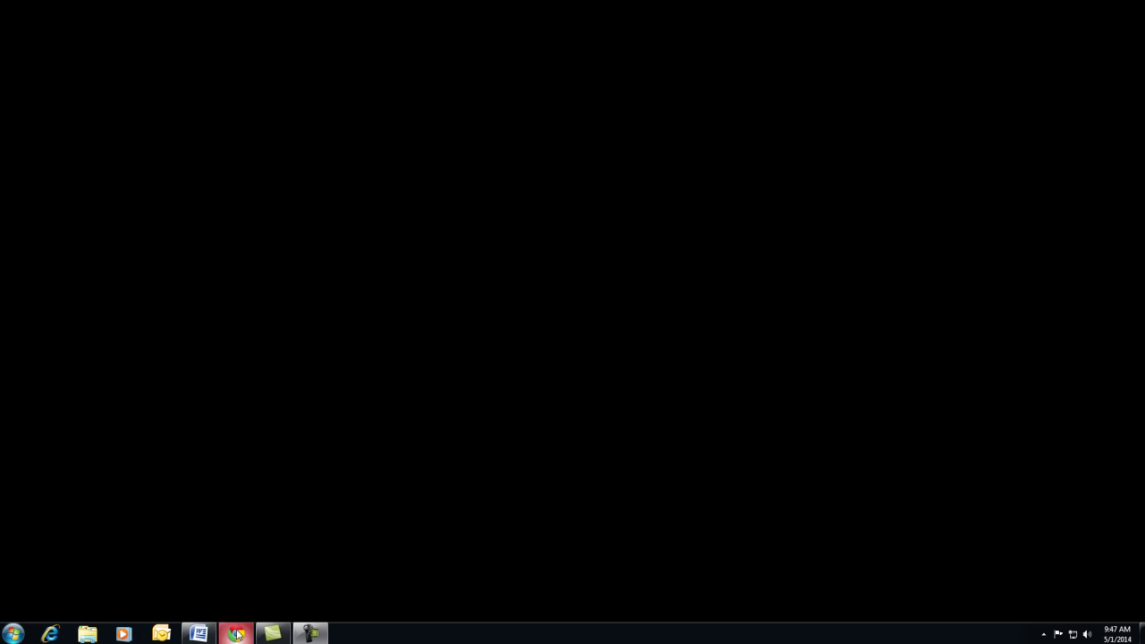
{"action": "left_click", "coordinate": [121, 25]}
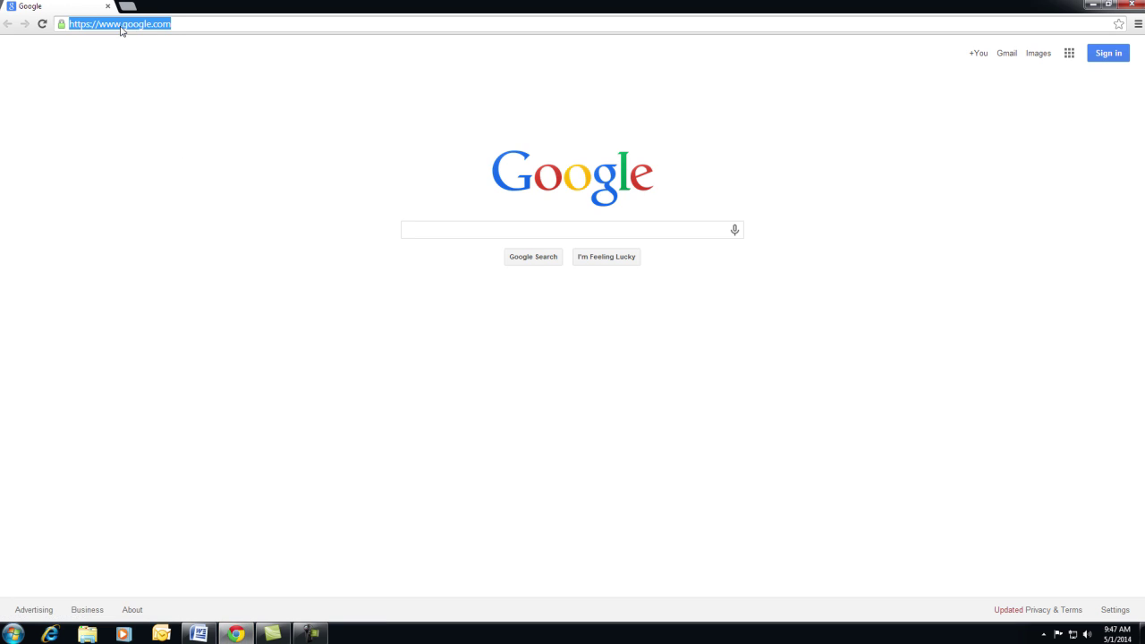
{"action": "type", "text": "http://archimedia.harman.com/"}
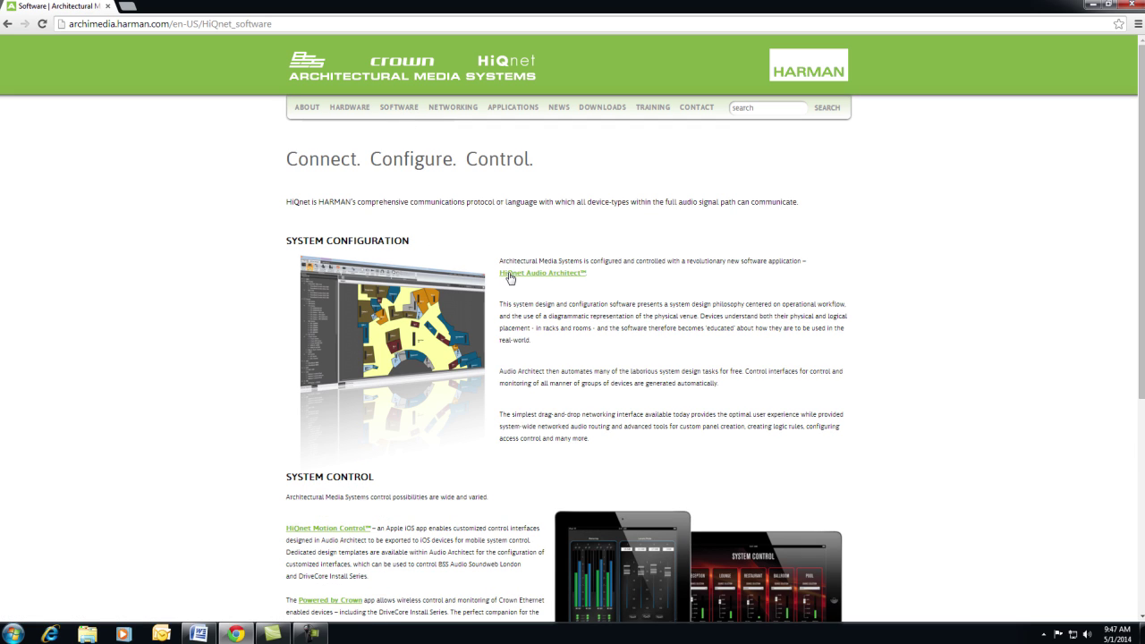
Go to the HiQnet Audio Architect product page and start its download
{"action": "left_click", "coordinate": [506, 273]}
{"action": "scroll", "coordinate": [268, 374], "scroll_direction": "down", "scroll_amount": 3}
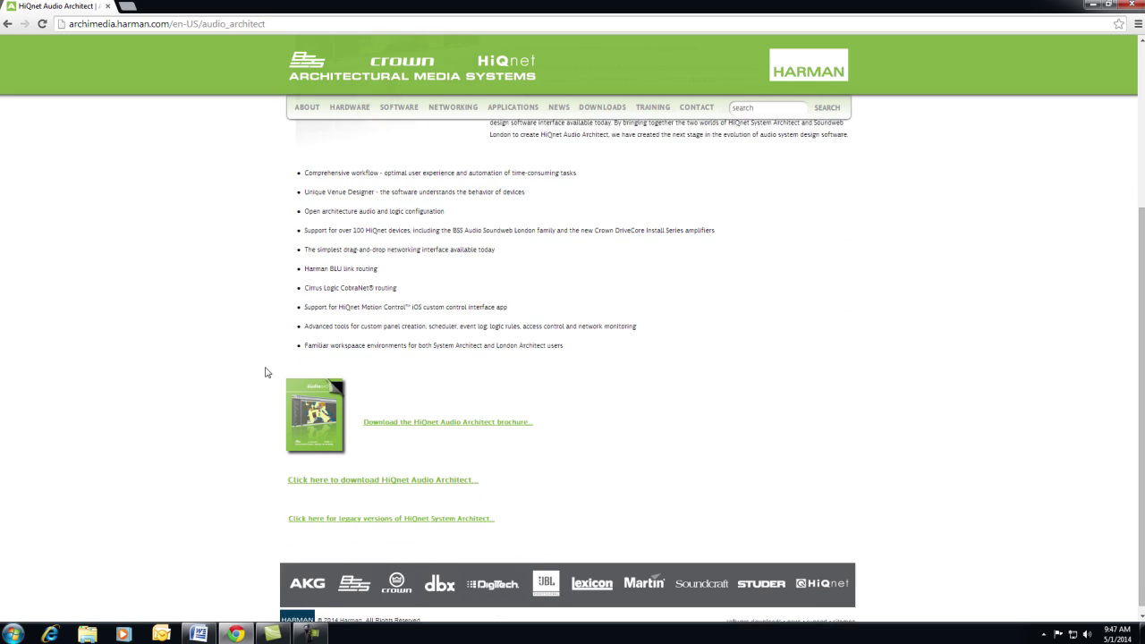
{"action": "left_click", "coordinate": [390, 474]}
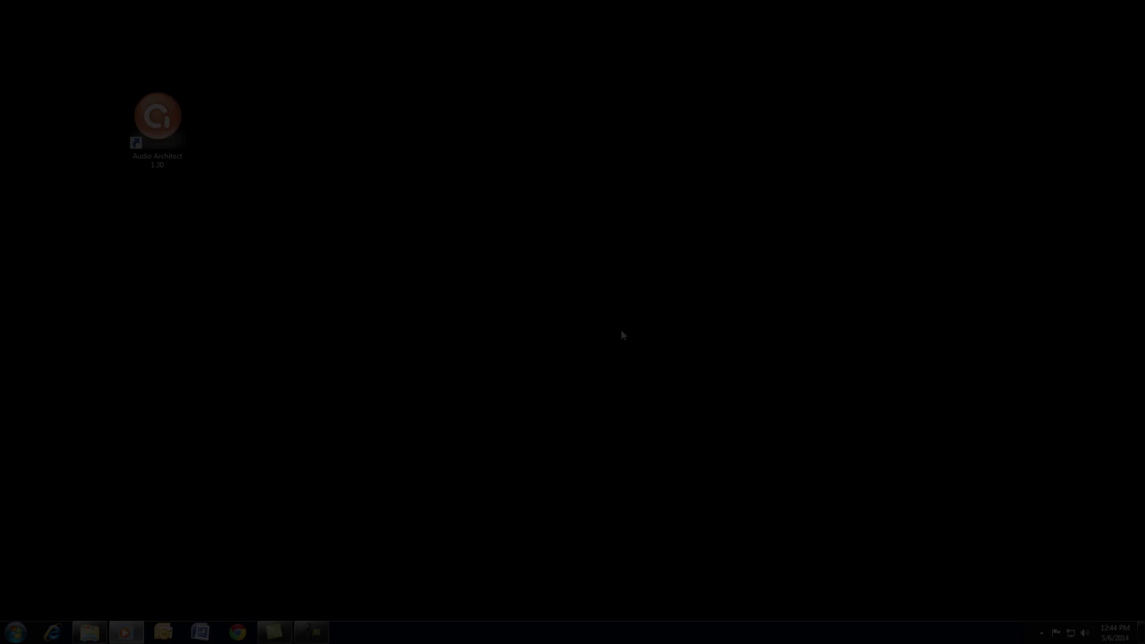
Launch Audio Architect 1.30 and bring up File > Application Options
{"action": "double_click", "coordinate": [170, 125]}
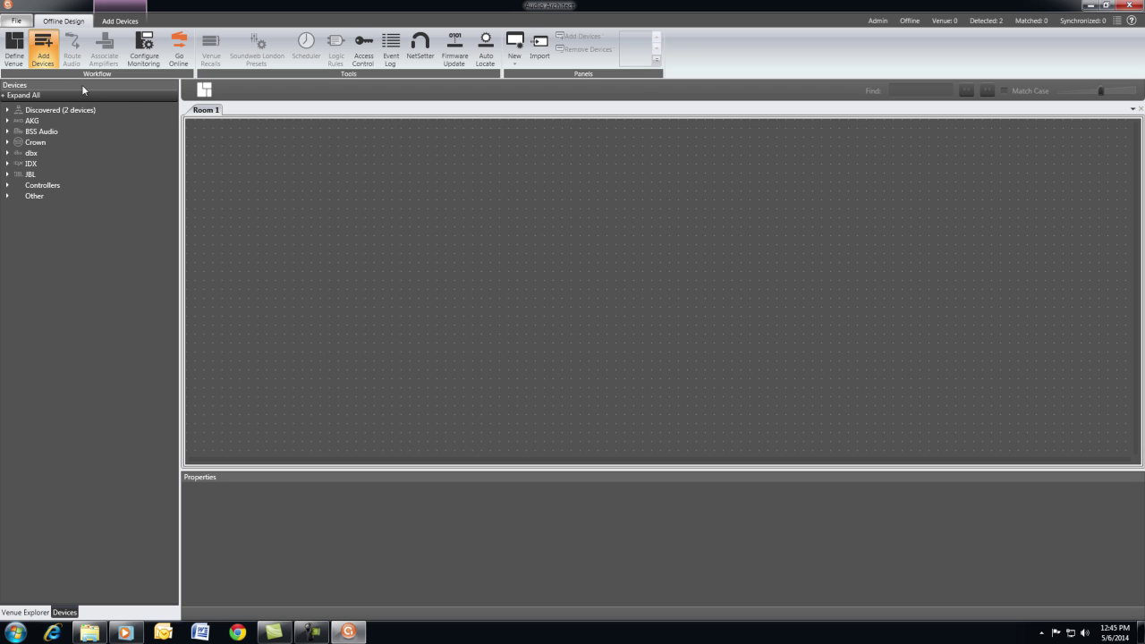
{"action": "left_click", "coordinate": [17, 21]}
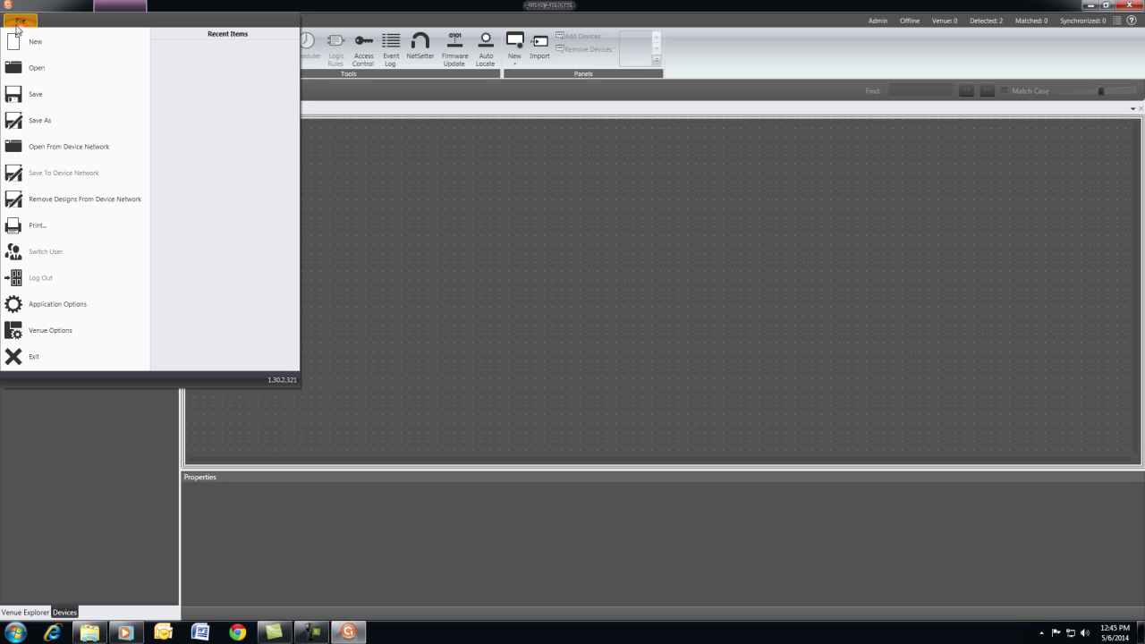
{"action": "left_click", "coordinate": [57, 306]}
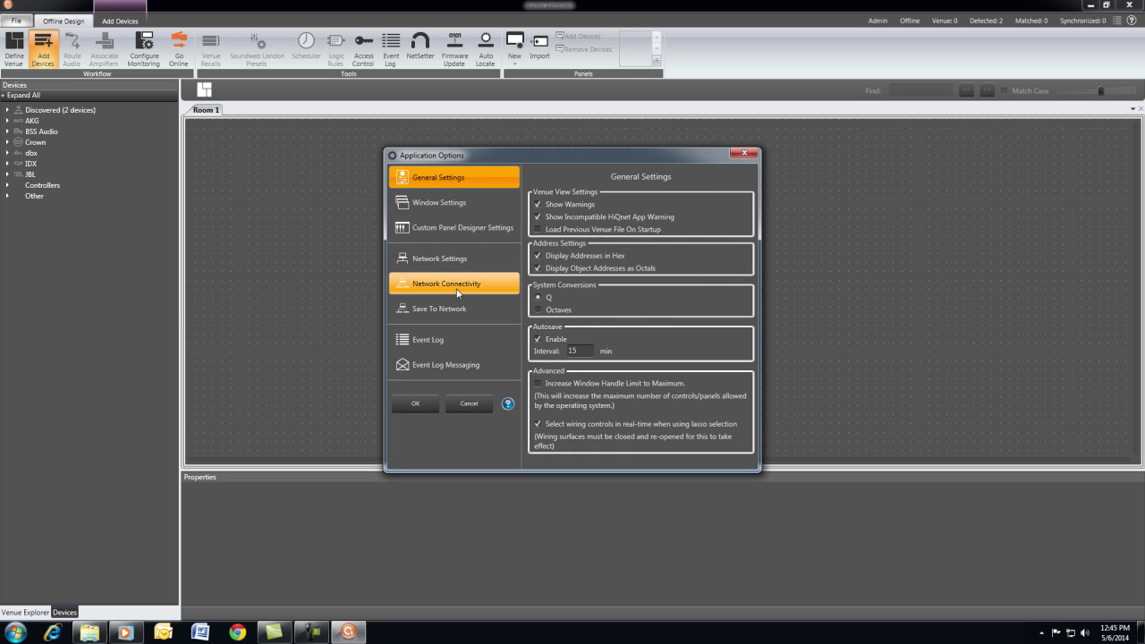
Remove the 192.168.1.110 Ethernet interface connection under Network Connectivity
{"action": "left_click", "coordinate": [458, 291]}
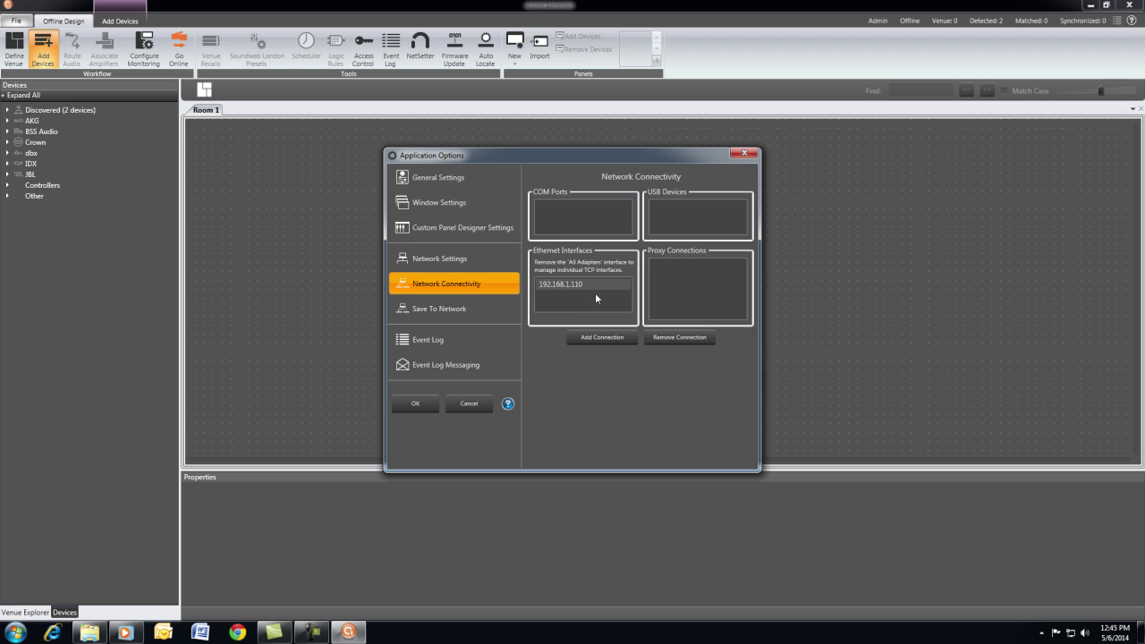
{"action": "left_click", "coordinate": [570, 288]}
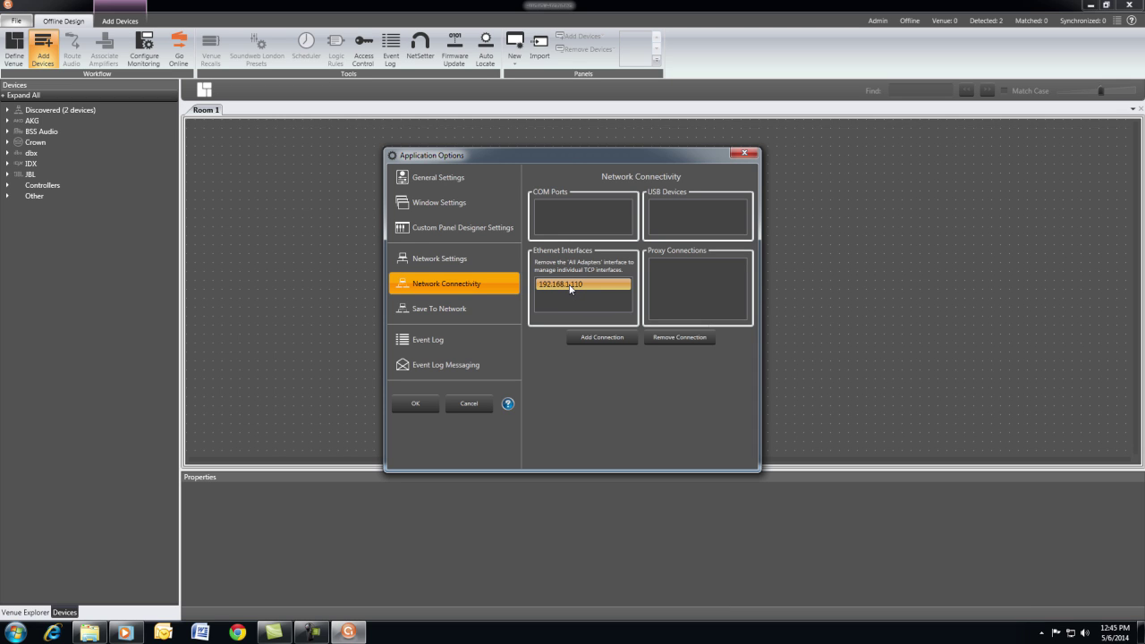
{"action": "left_click", "coordinate": [679, 340]}
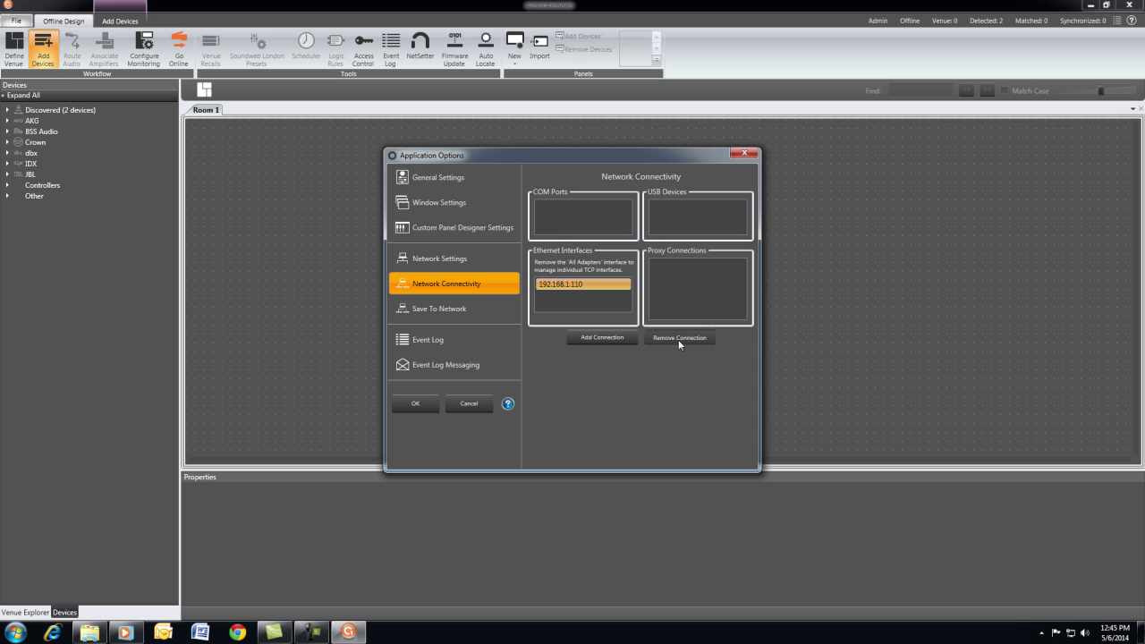
Add 192.168.1.110 back as an Ethernet connection and confirm the options with OK
{"action": "left_click", "coordinate": [598, 340]}
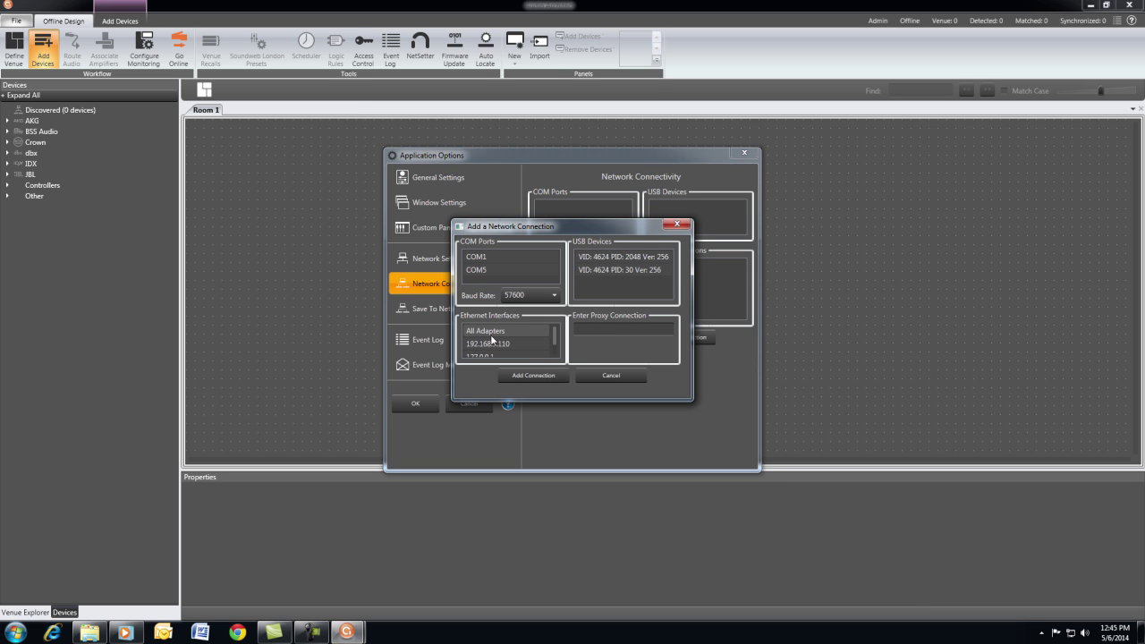
{"action": "scroll", "coordinate": [492, 349], "scroll_direction": "down", "scroll_amount": 1}
{"action": "scroll", "coordinate": [492, 350], "scroll_direction": "up", "scroll_amount": 1}
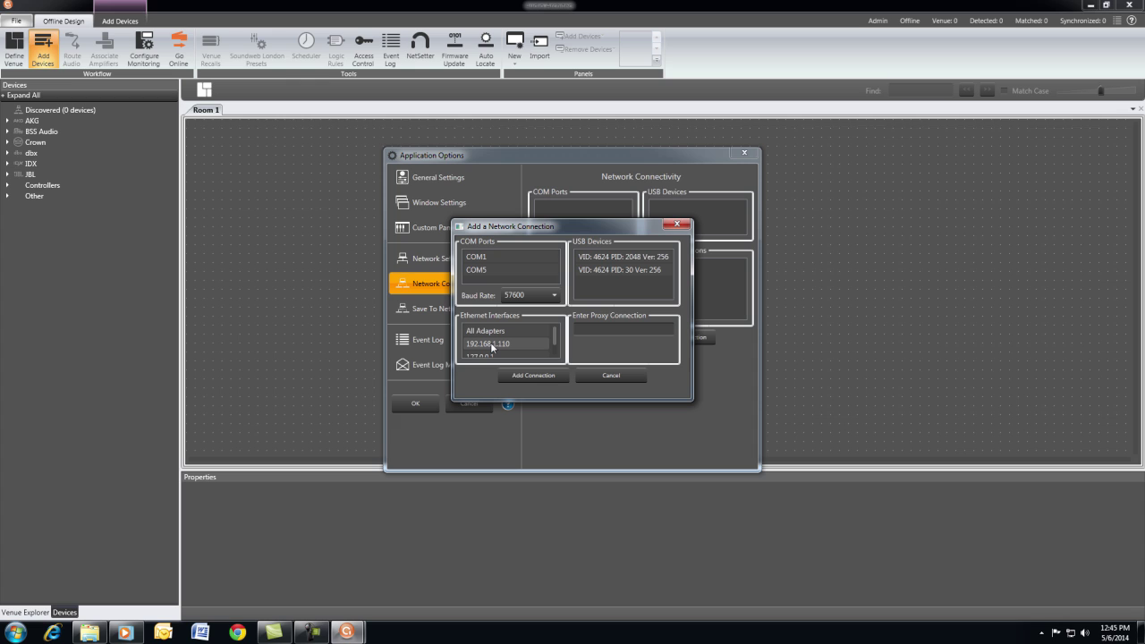
{"action": "left_click", "coordinate": [491, 347]}
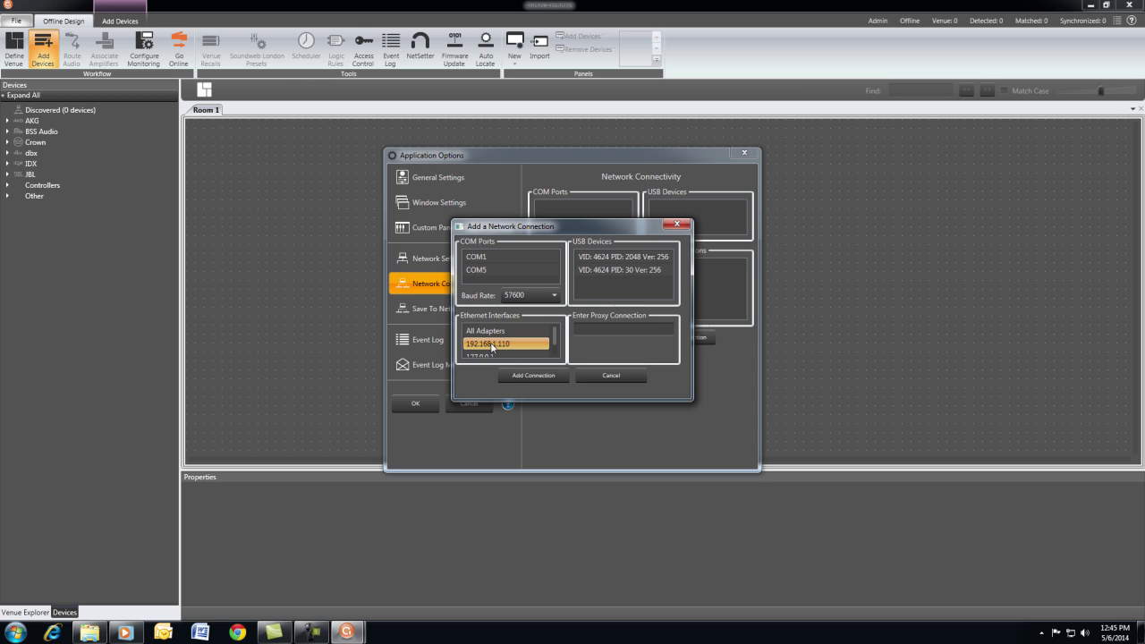
{"action": "left_click", "coordinate": [528, 375]}
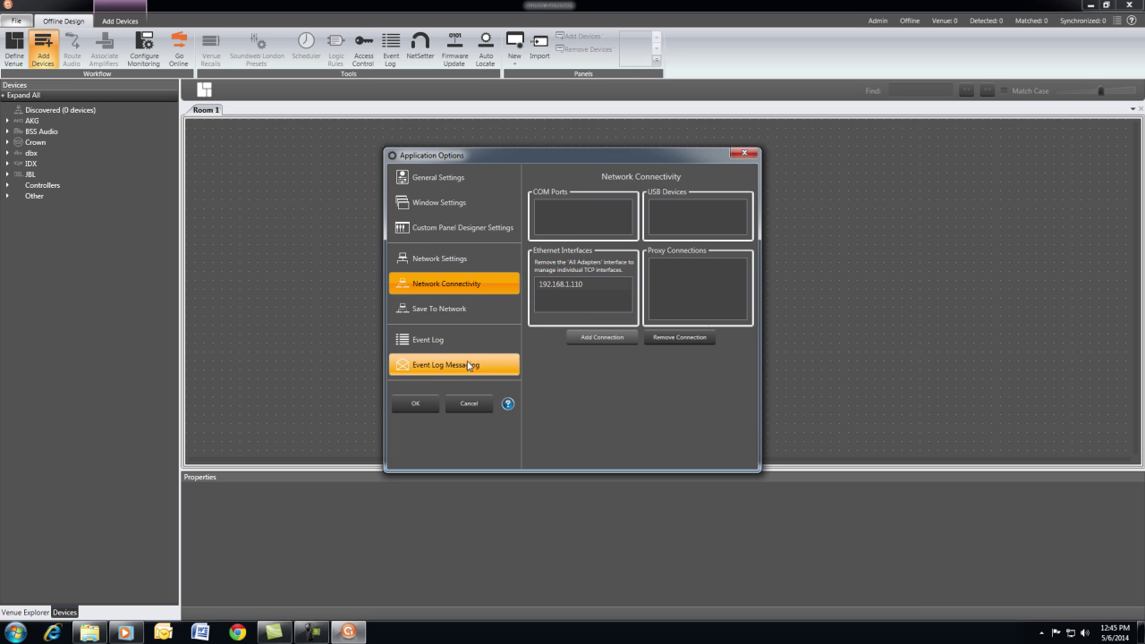
{"action": "left_click", "coordinate": [419, 404]}
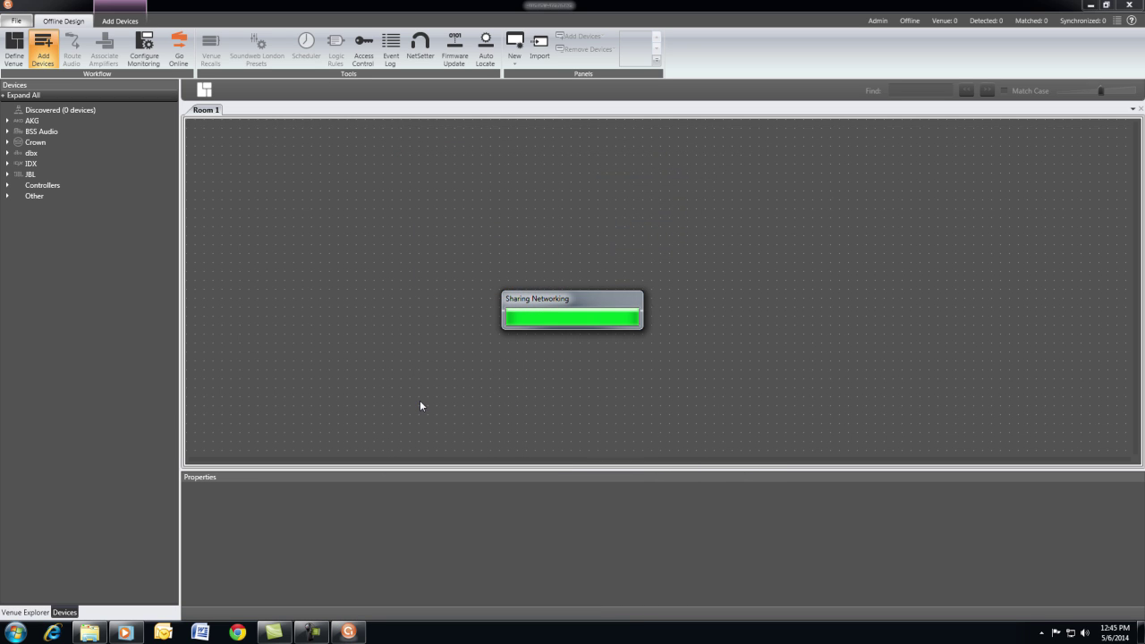
In NetSetter, set the Crown XTi's HiQnet ID to 2, apply it, and close NetSetter
{"action": "left_click", "coordinate": [417, 56]}
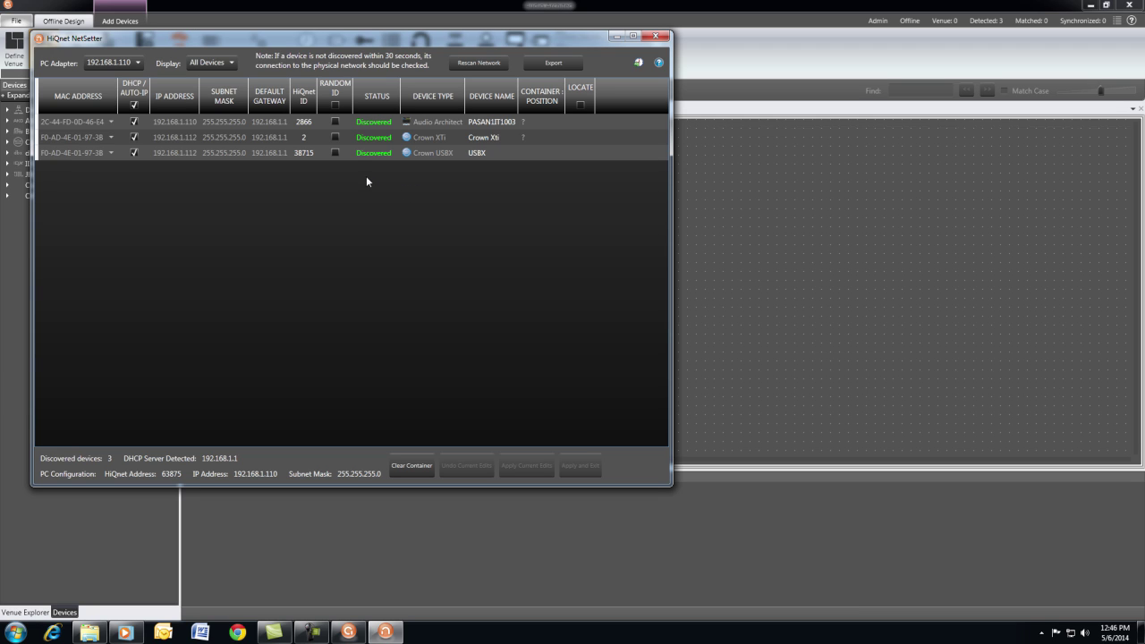
{"action": "left_click", "coordinate": [338, 141]}
{"action": "left_click", "coordinate": [336, 138]}
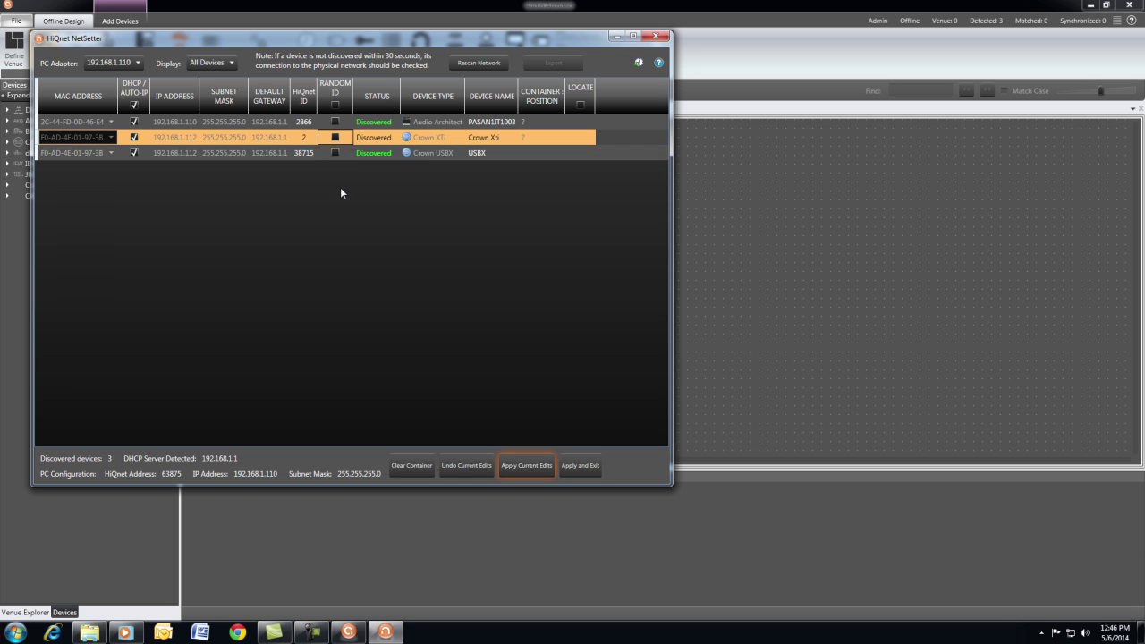
{"action": "left_click", "coordinate": [304, 137]}
{"action": "left_click", "coordinate": [534, 466]}
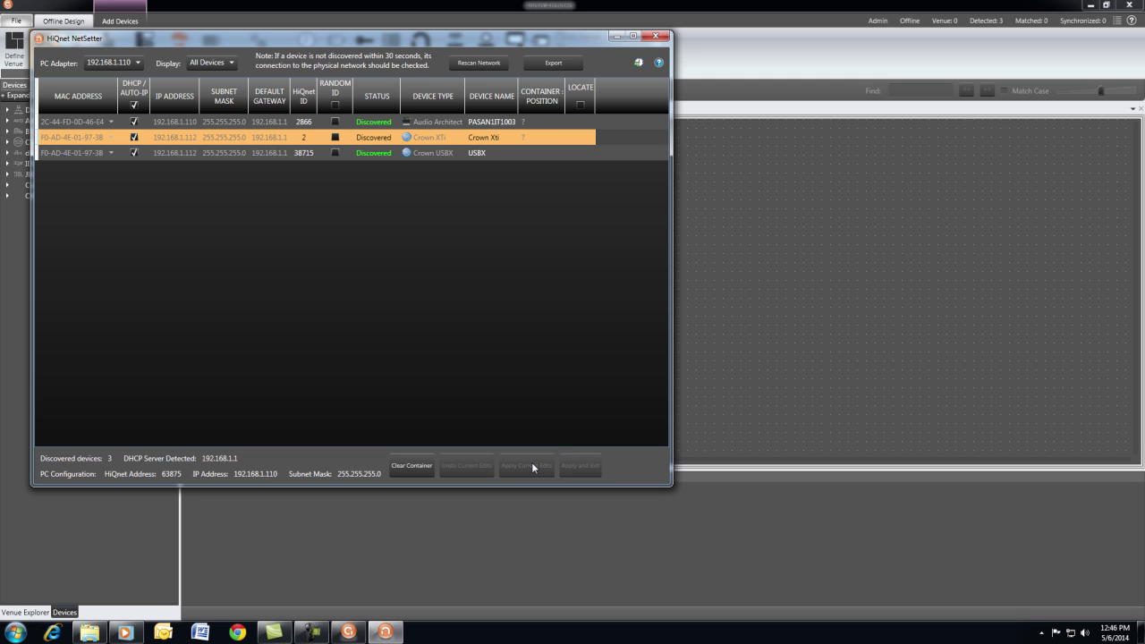
{"action": "left_click", "coordinate": [657, 36]}
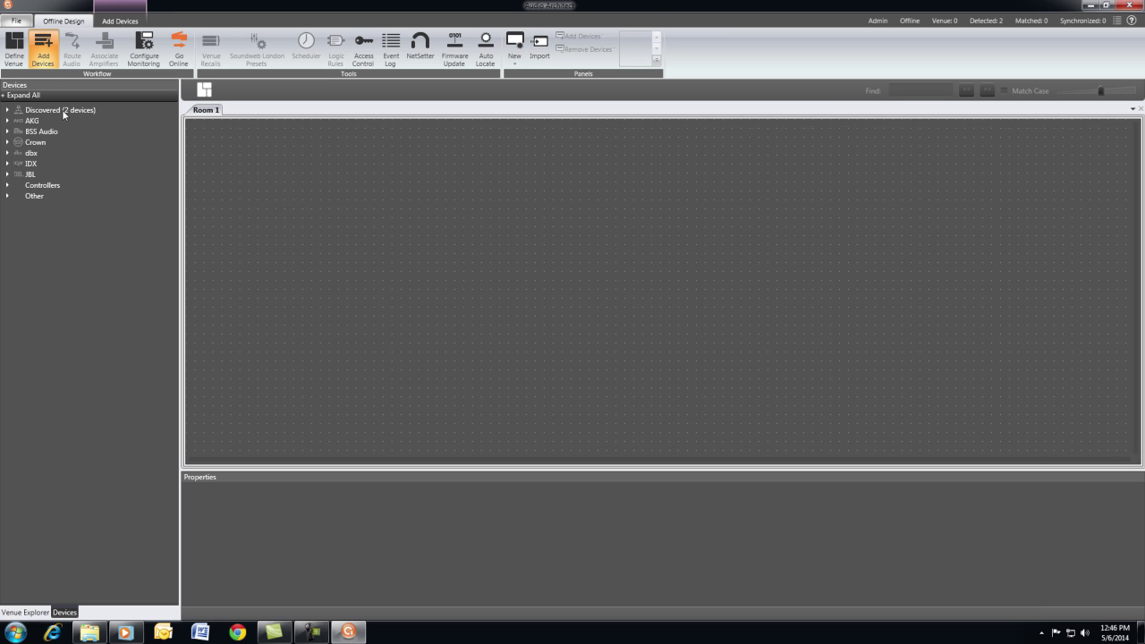
Drag the discovered 0x2 : Crown Xti onto the Room 1 canvas, then go online
{"action": "left_click", "coordinate": [8, 110]}
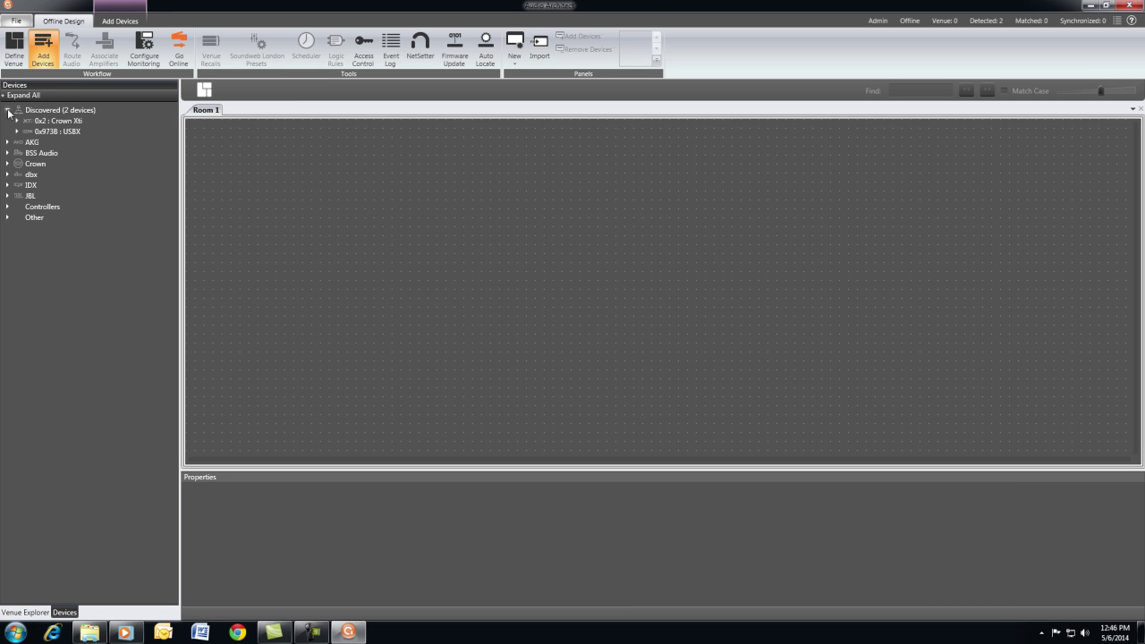
{"action": "left_click", "coordinate": [55, 123]}
{"action": "left_click_drag", "start_coordinate": [54, 123], "coordinate": [311, 195]}
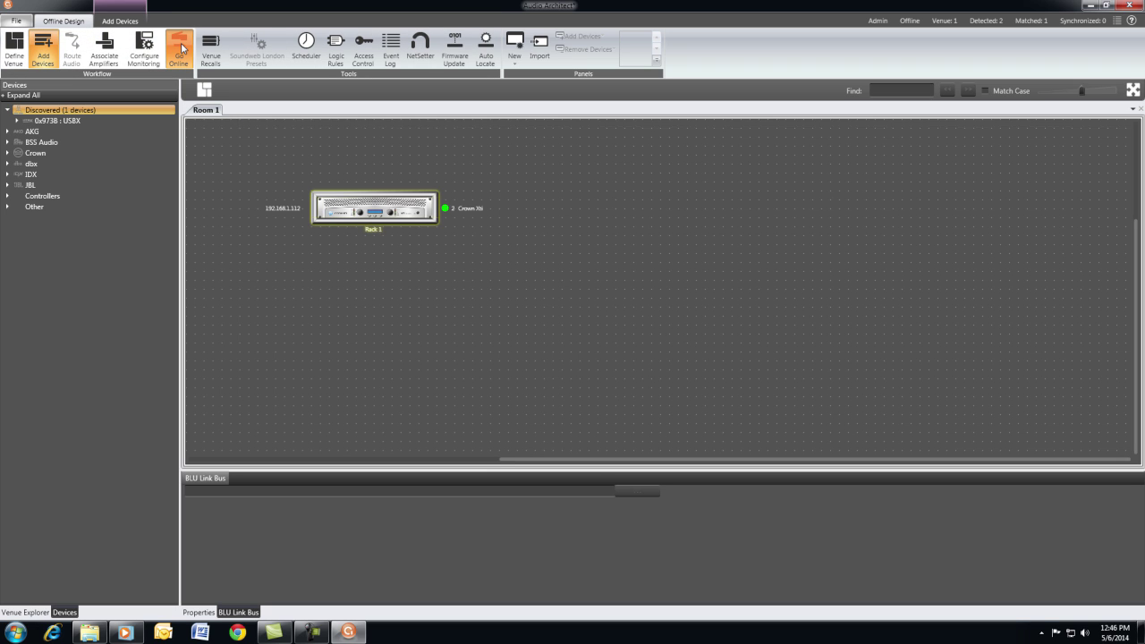
{"action": "left_click", "coordinate": [182, 49]}
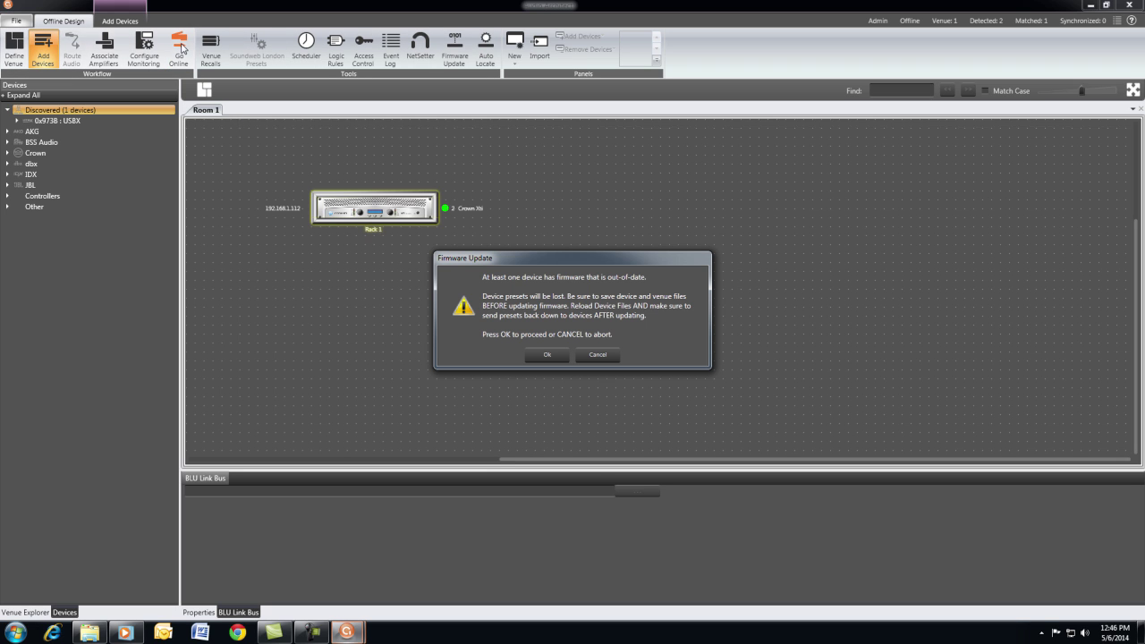
Cancel the firmware update and decline saving the design to the device network
{"action": "left_click", "coordinate": [603, 356]}
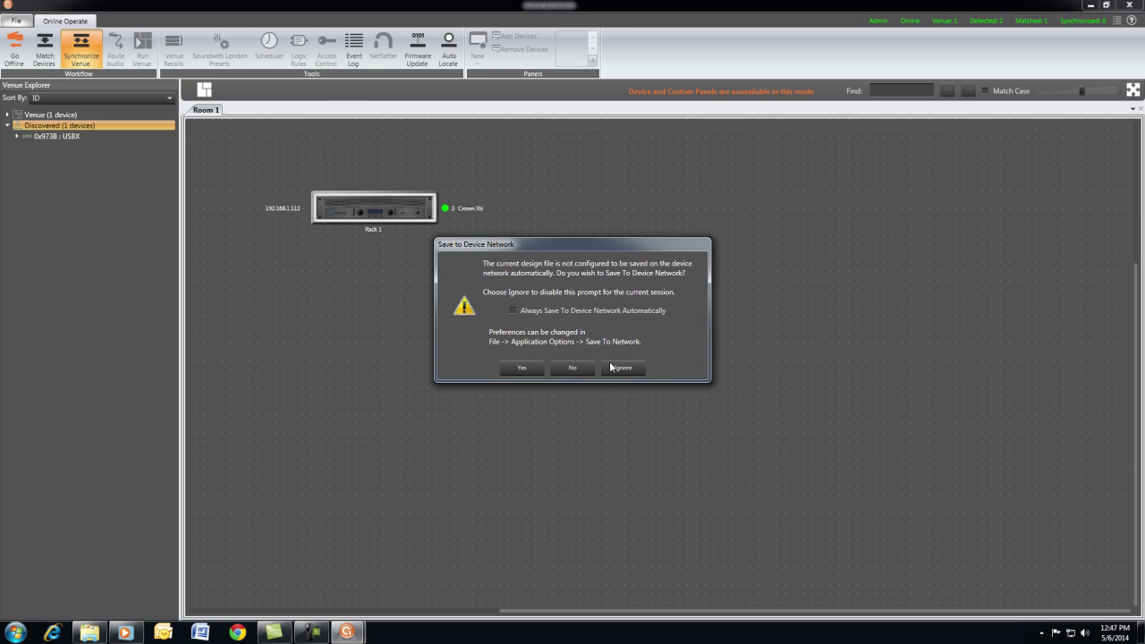
{"action": "left_click", "coordinate": [584, 366]}
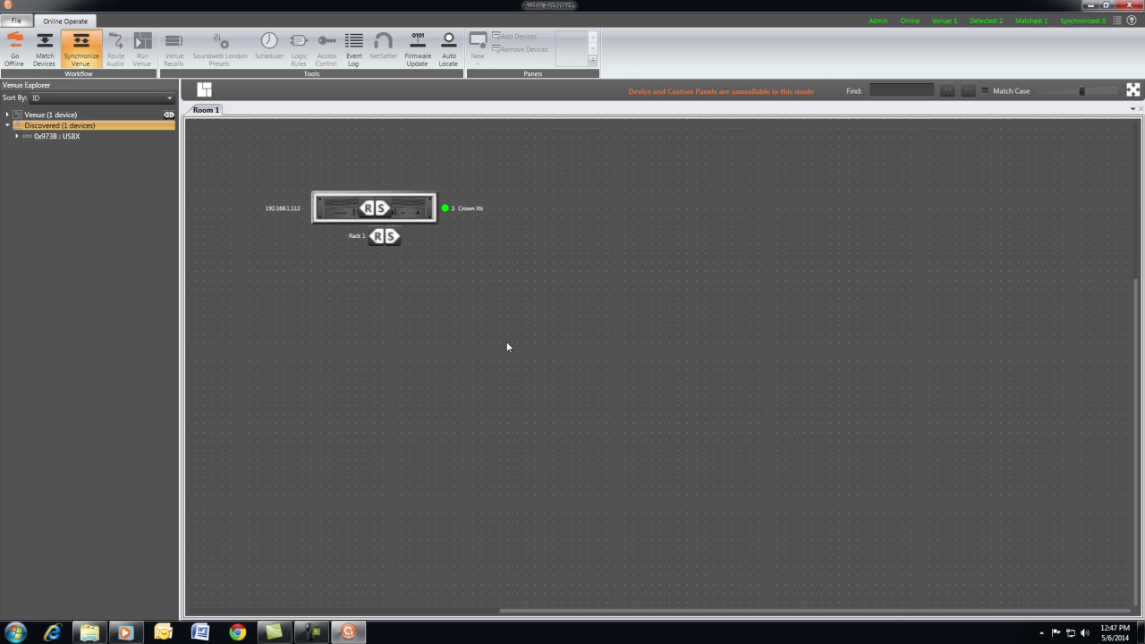